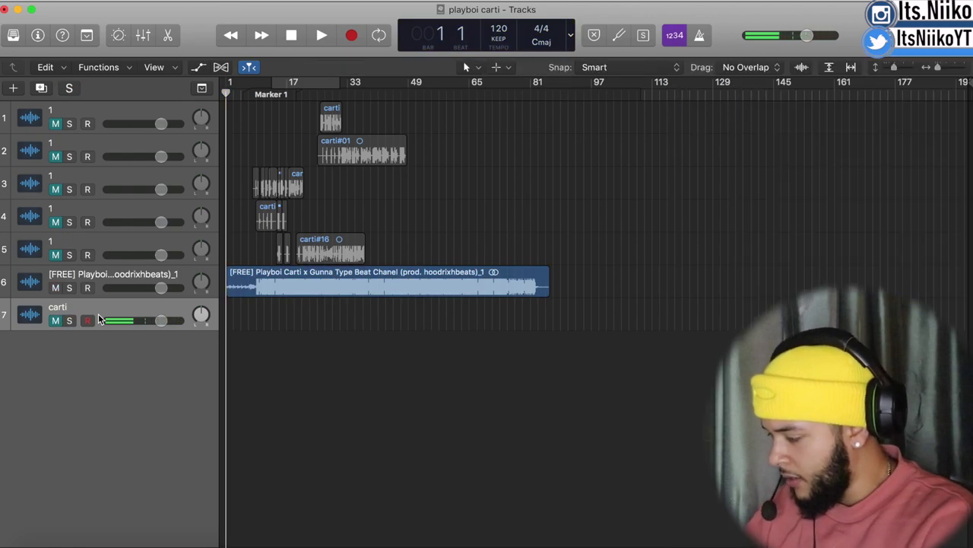
key("g")
key("g")
key("h")
key("h")
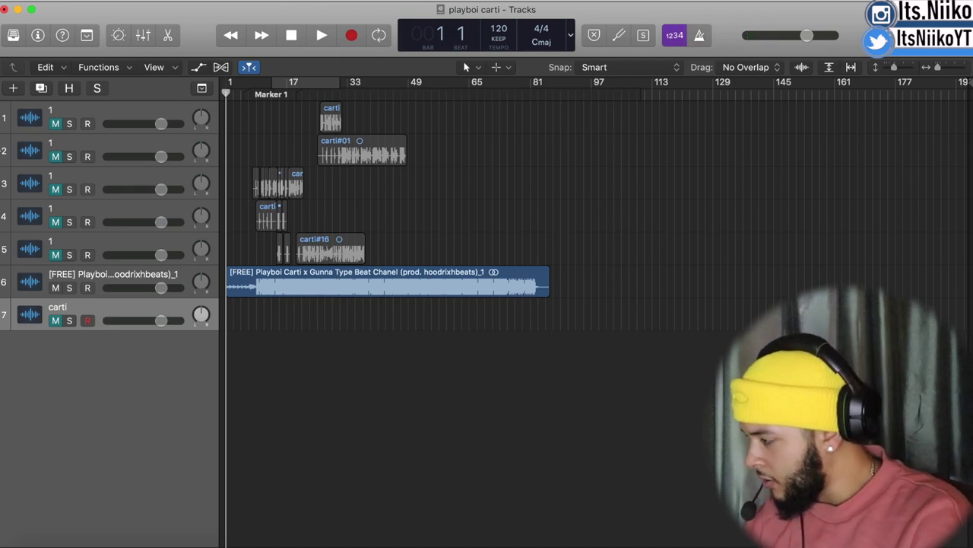
key("y")
key("y")
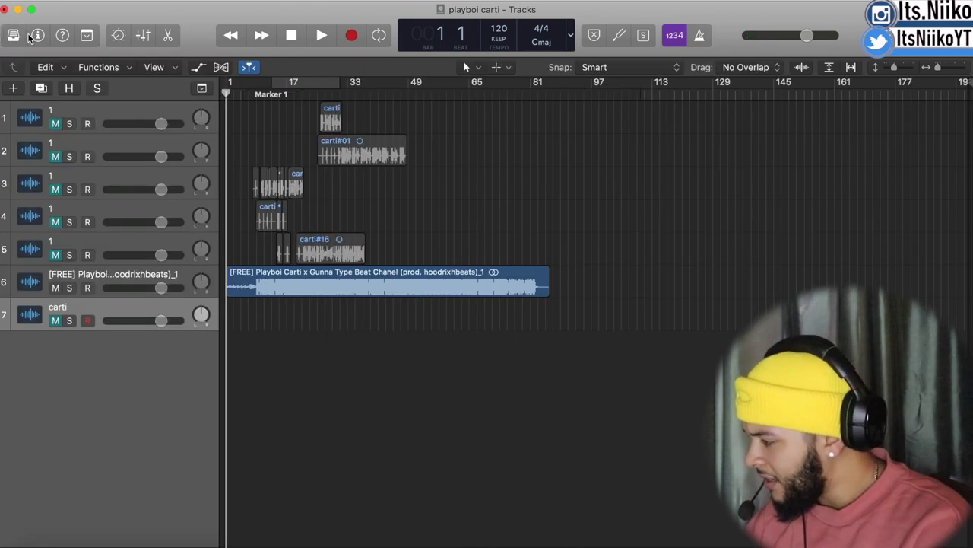
Show the carti track's channel strip and inspect its Pitch Correction settings, including root, scale and response
left_click(37, 35)
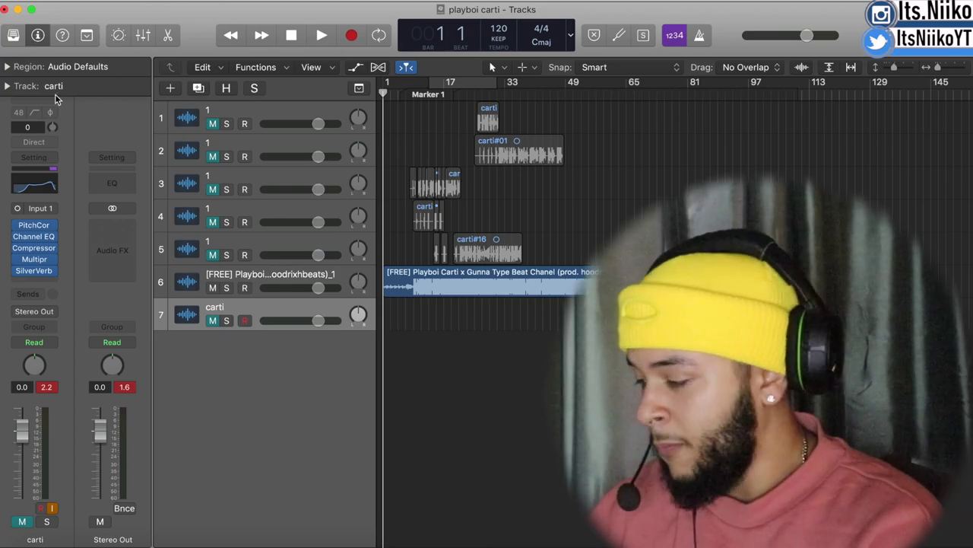
left_click(35, 226)
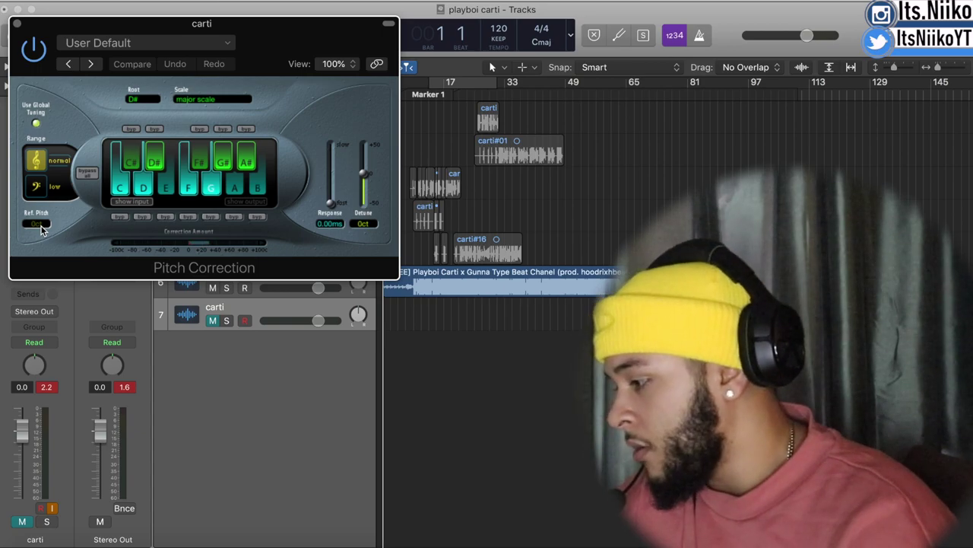
left_click(17, 26)
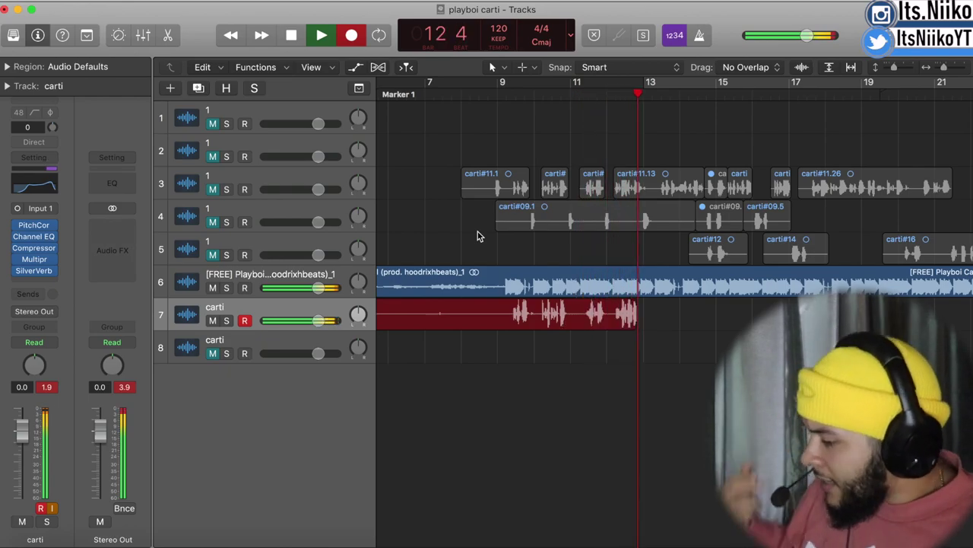
Record a lead vocal take on the carti track 7 over the beat, stopping at about bar 25
key("space")
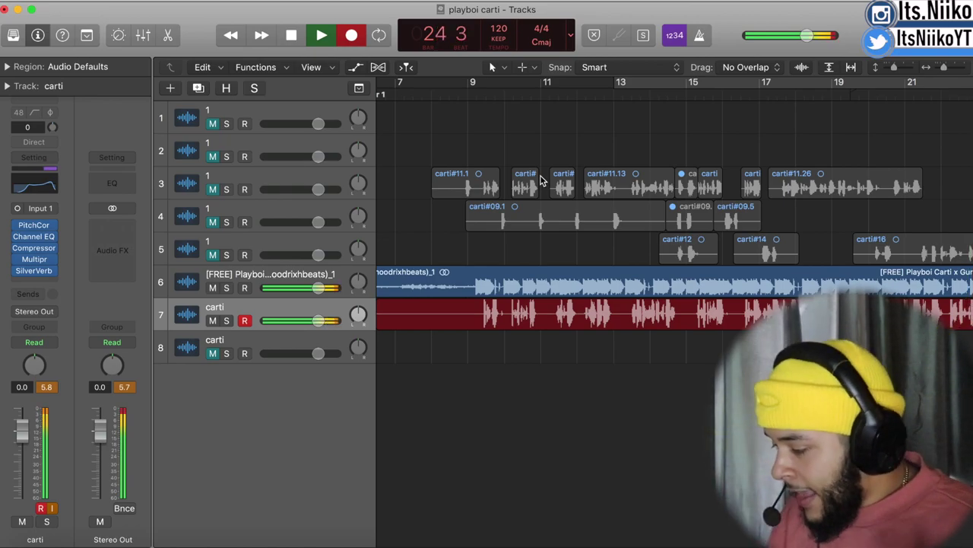
key("space")
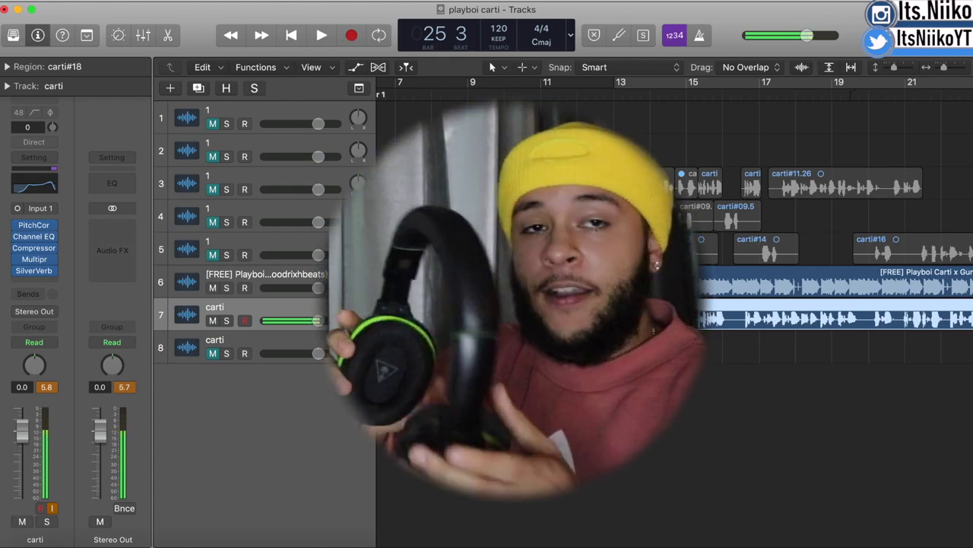
Record a second vocal layer on the carti track 8 alongside the lead take
left_click(308, 347)
key("r")
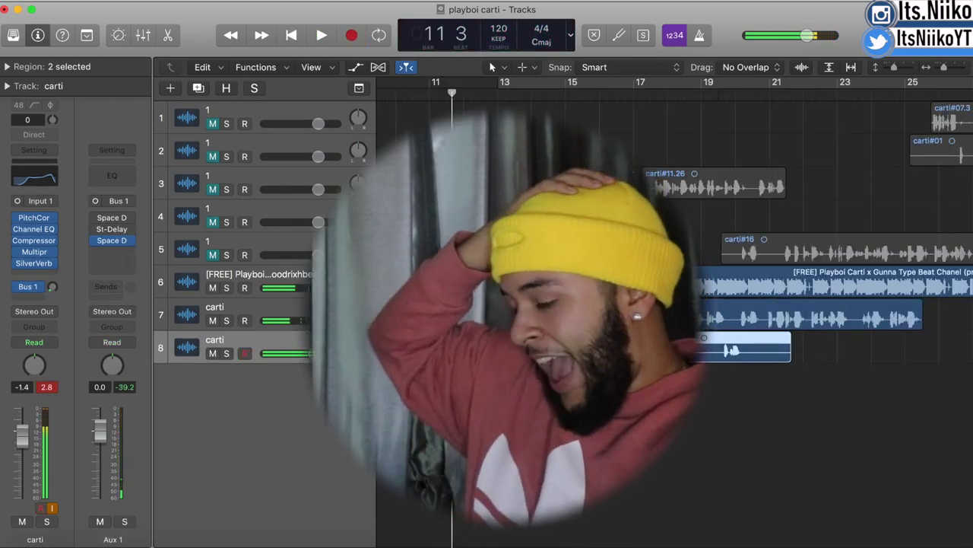
Play back the beat together with the vocal takes on tracks 7 and 8 to review them
scroll(456, 228, "down", 10)
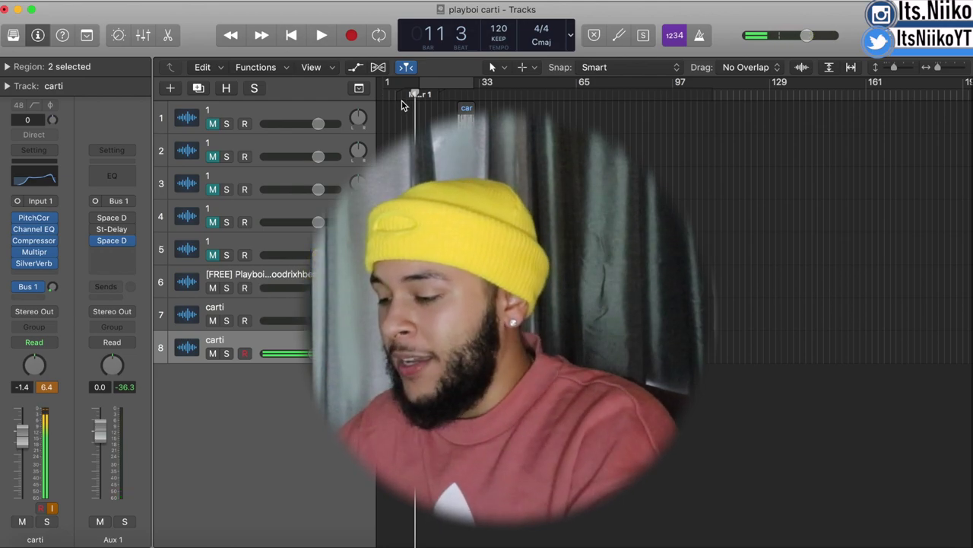
key("super+Right")
key("super+Right")
key("super+Right")
scroll(410, 99, "left", 3)
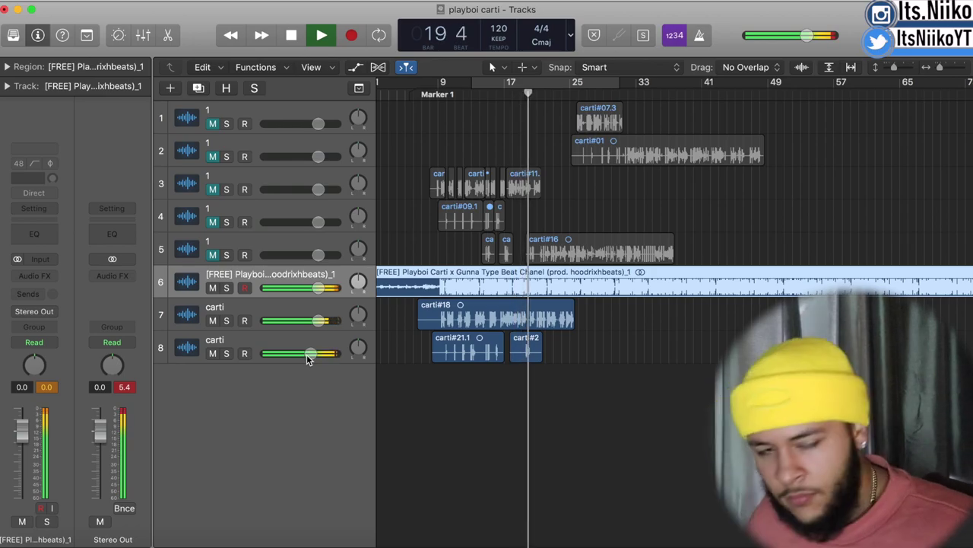
key("space")
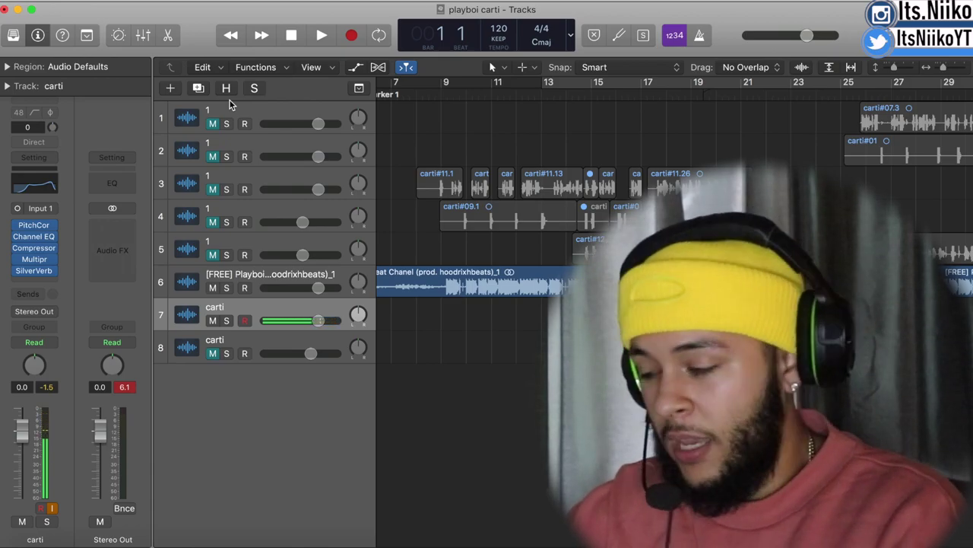
Record a new lead vocal take on track 7 over the beat, continuing past bar 23
key("r")
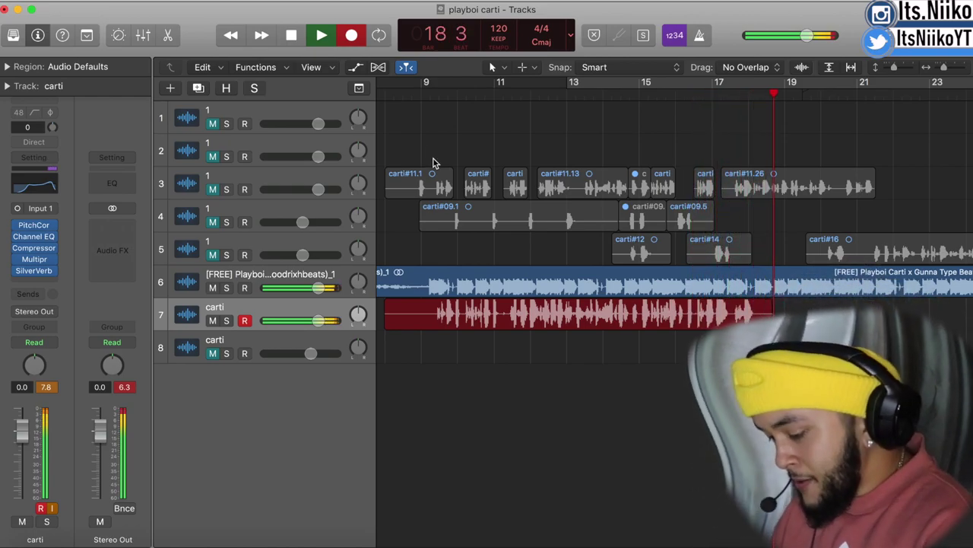
scroll(550, 264, "right", 2)
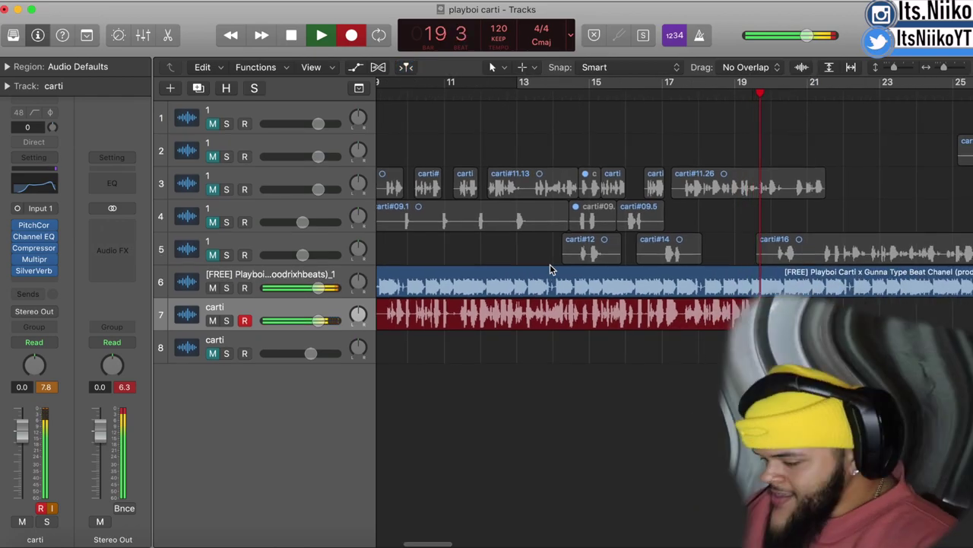
scroll(548, 262, "right", 1)
scroll(548, 261, "right", 1)
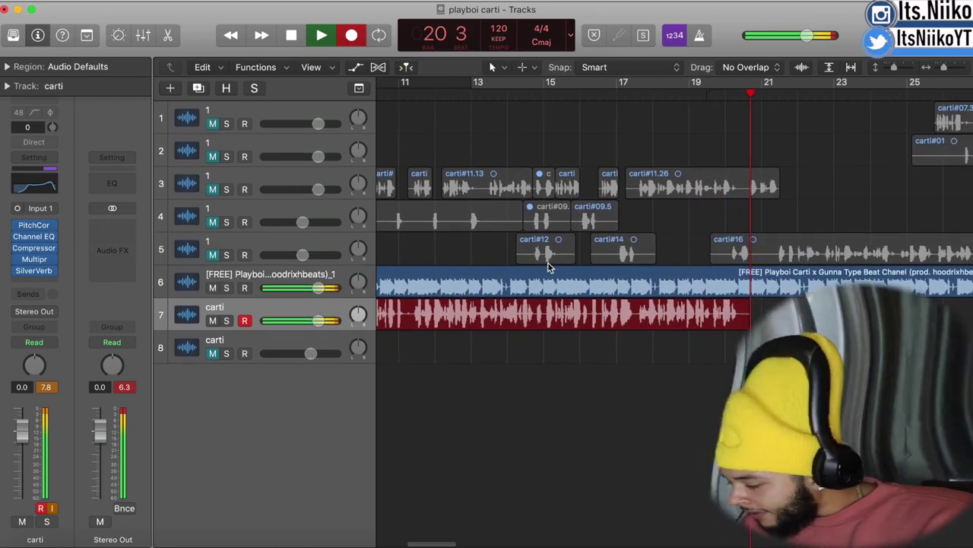
scroll(576, 307, "right", 2)
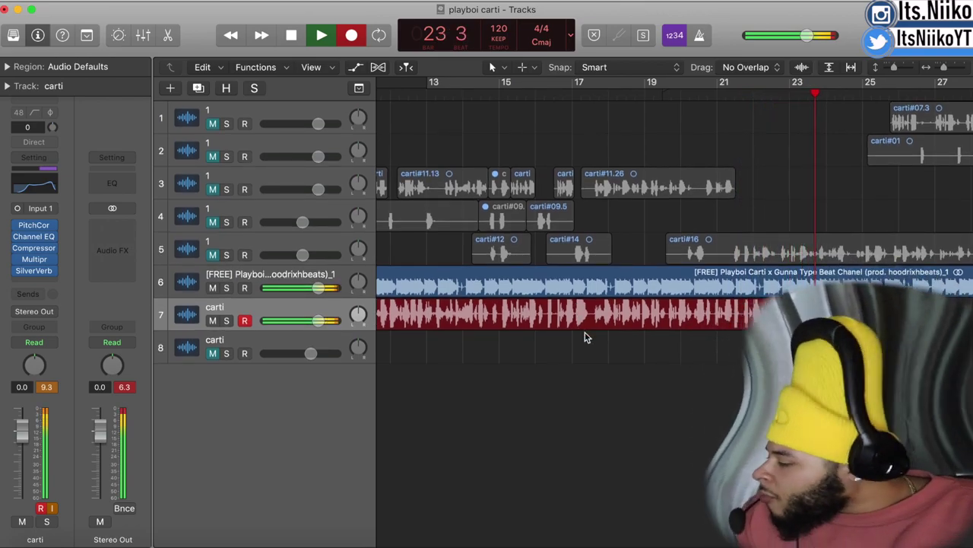
scroll(583, 335, "right", 5)
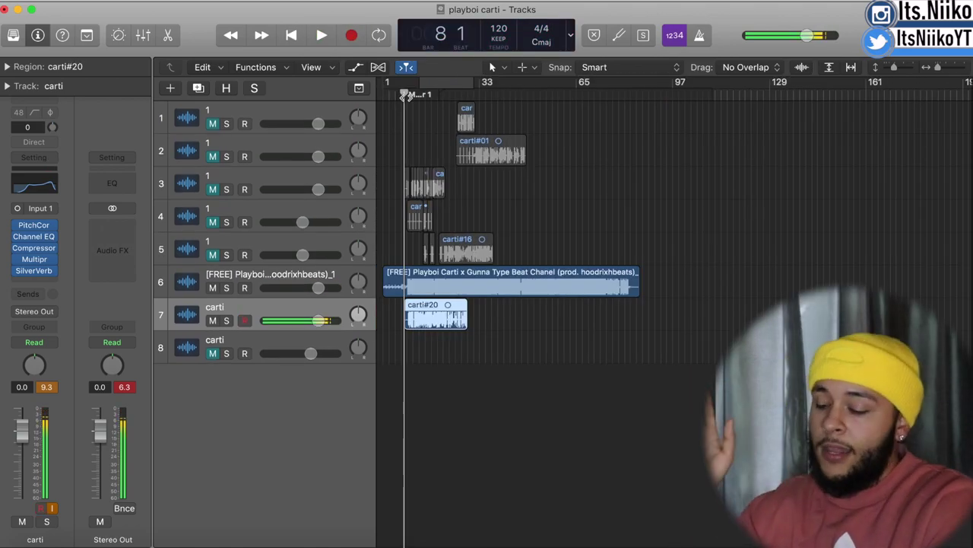
Play back the new track 7 take with the beat from bar 8
left_click(339, 277)
scroll(413, 97, "up", 10)
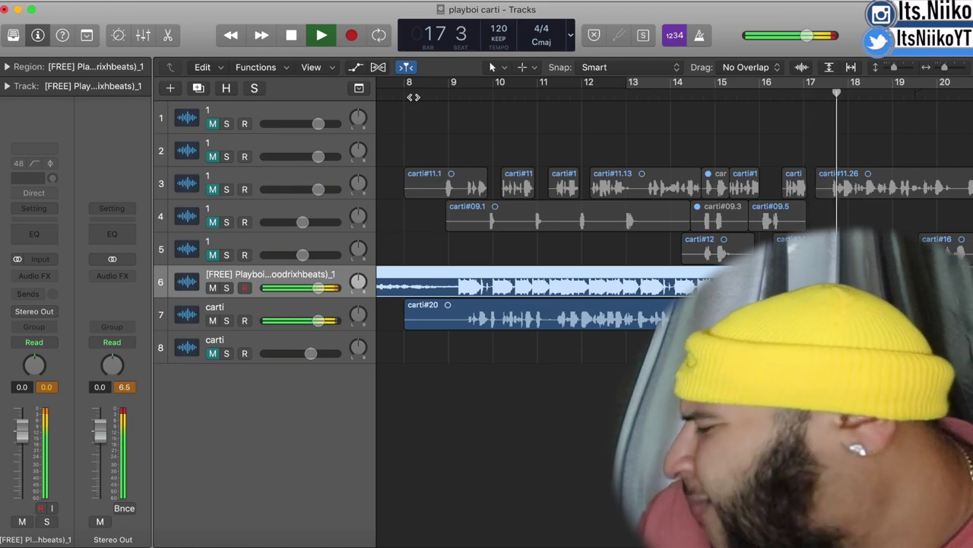
key("space")
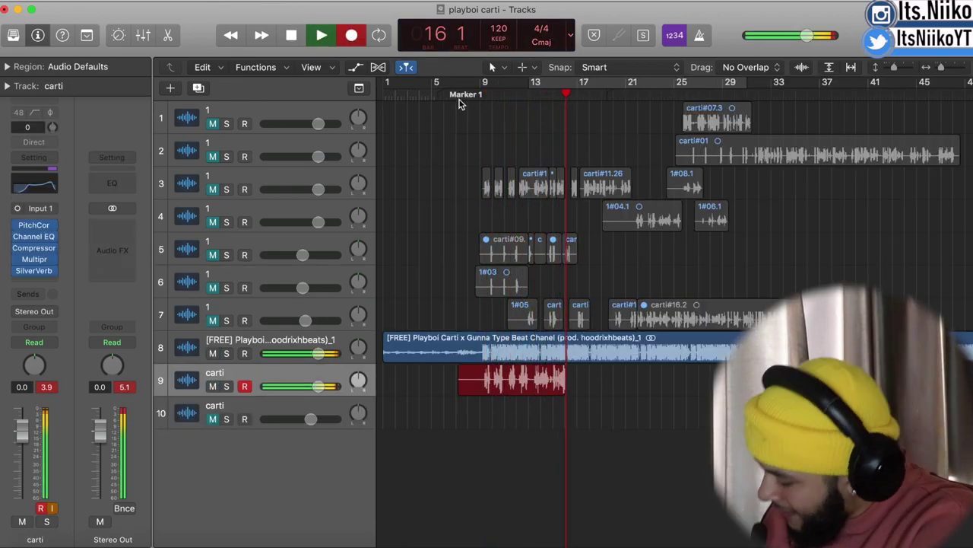
Undo the current vocal take on track 9 and record a replacement from about bar 7
key("space")
key("super+z")
left_click(458, 96)
key("r")
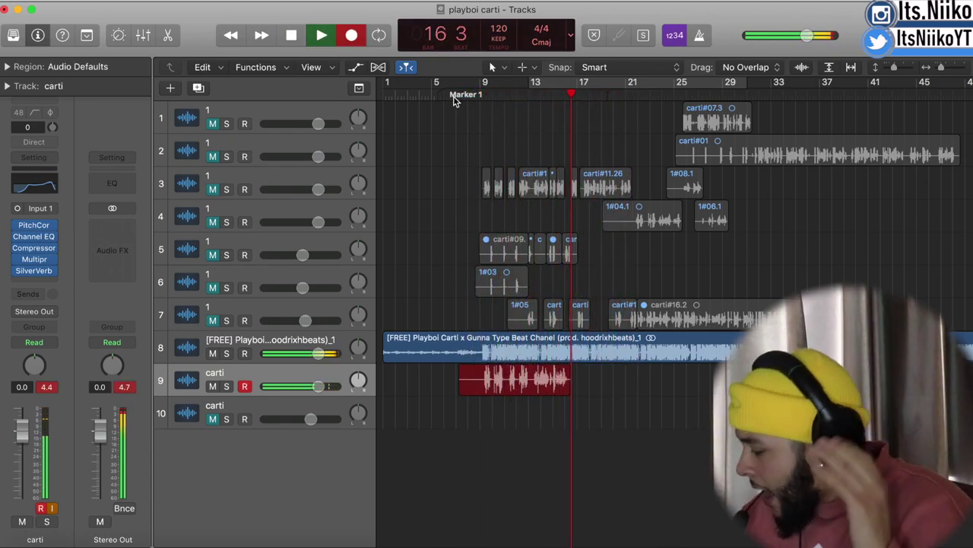
key("space")
Unmute the carti track 10 and record a second vocal layer on it from just before bar 9
key("super+Right")
key("super+Right")
key("super+Right")
key("super+Right")
left_click(528, 97)
left_click(279, 412)
key("m")
key("r")
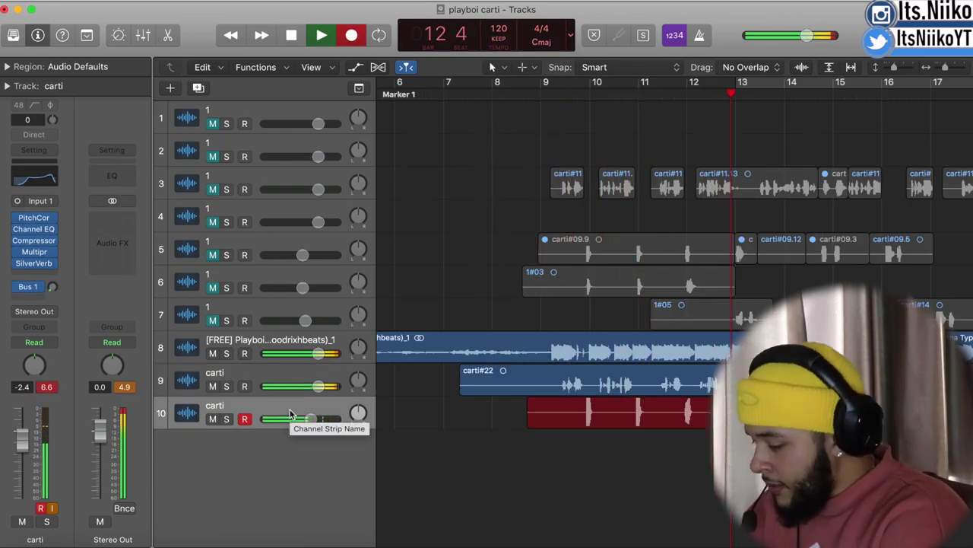
key("space")
Delete the new take from track 10 and the part of the track 9 take after about bar 12
key("Delete")
key("space")
left_click(706, 385)
key("Delete")
left_click(279, 381)
left_click(171, 88)
left_click(644, 264)
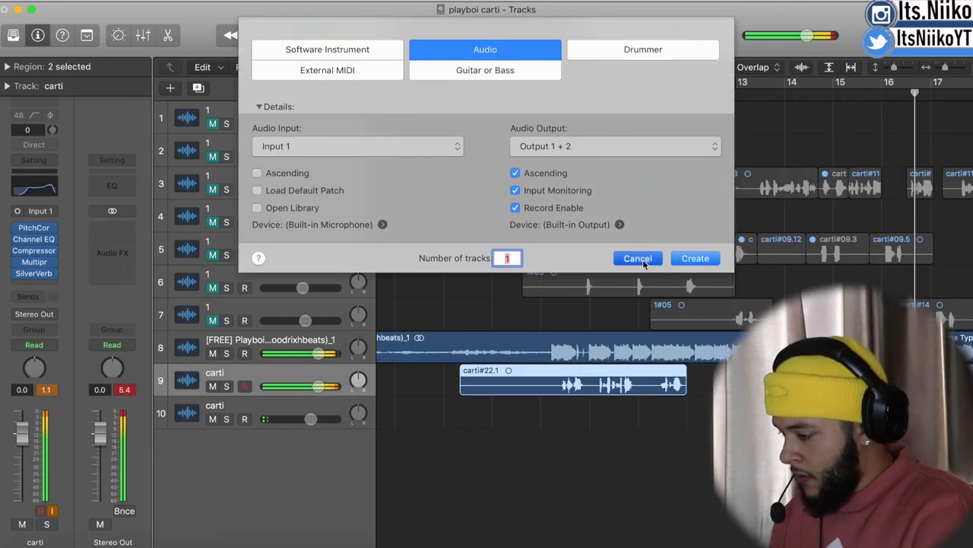